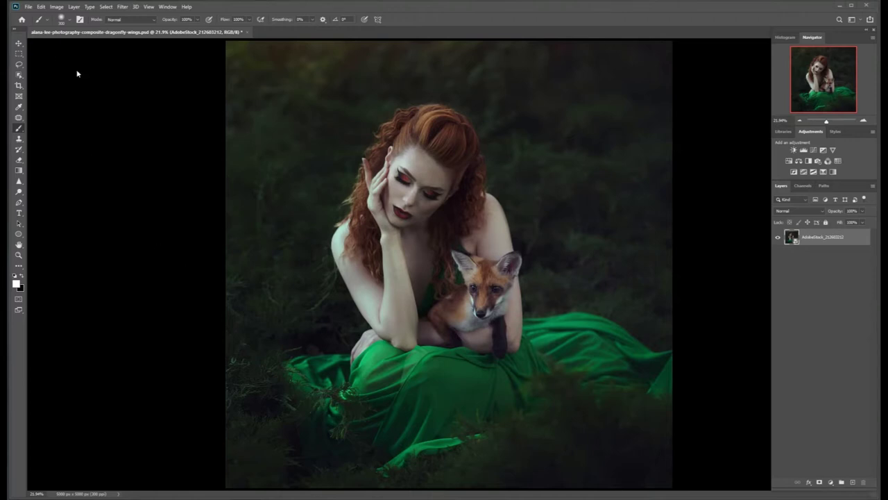
# Step: Place "dragonfly 3 front" as an embedded image, then scale, tilt about 10.5° counterclockwise and position the wings over the woman's upper body
pyautogui.click(28, 7)
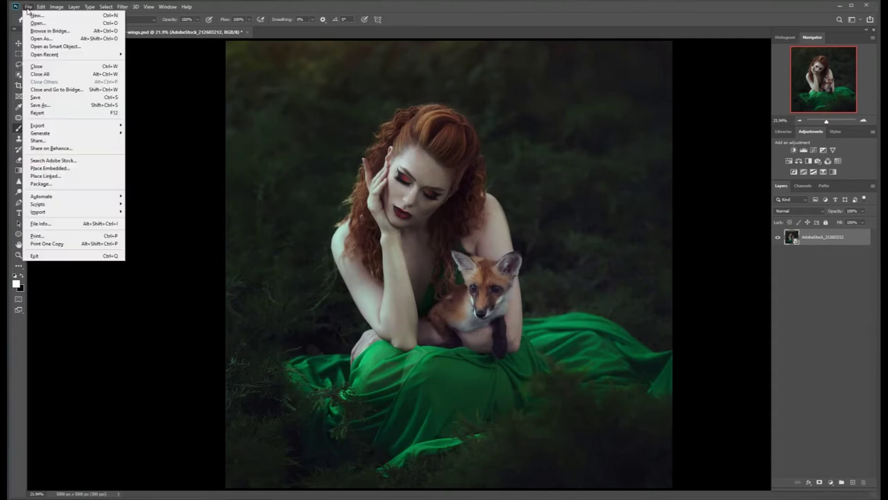
pyautogui.click(103, 168)
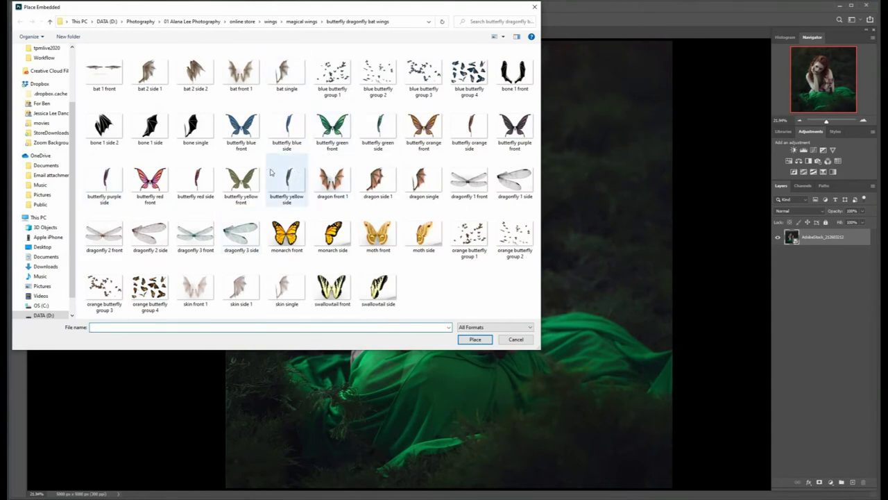
pyautogui.click(201, 242)
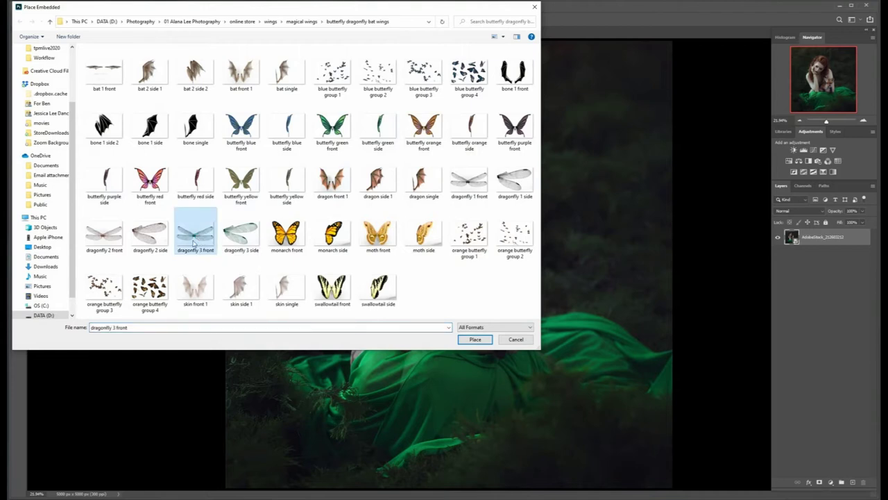
pyautogui.click(479, 340)
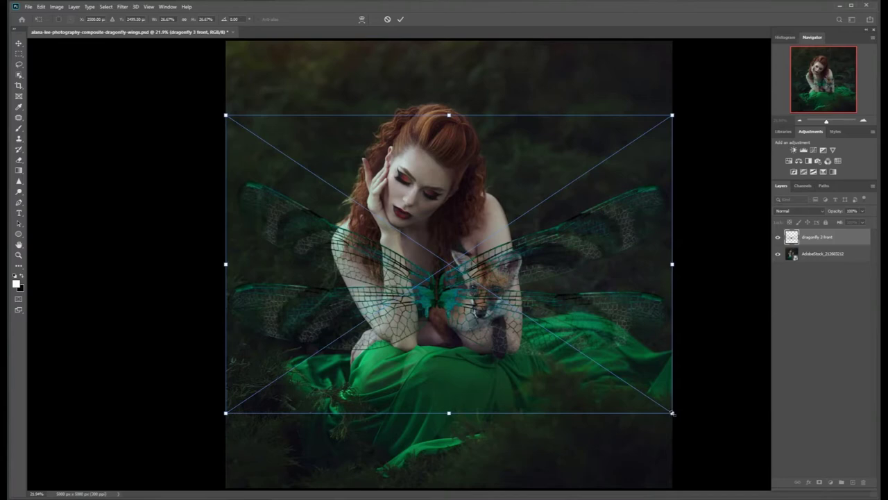
pyautogui.moveTo(671, 413); pyautogui.dragTo(697, 368)
pyautogui.moveTo(491, 298); pyautogui.dragTo(426, 247)
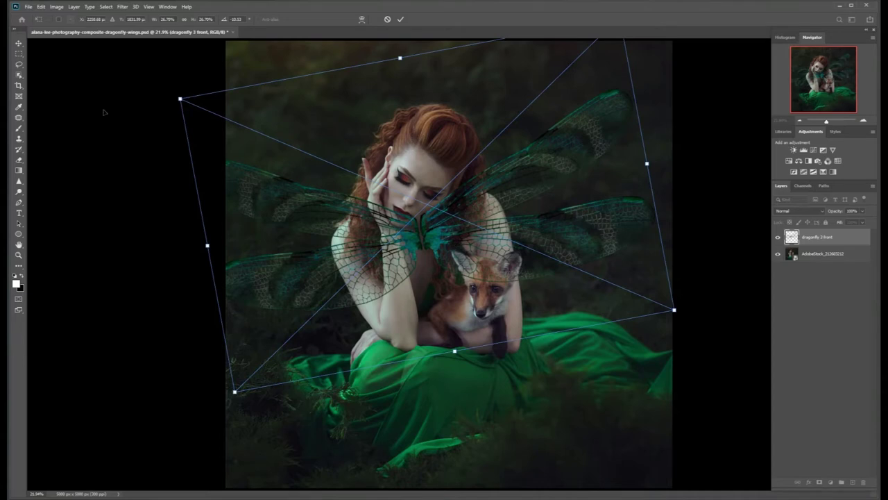
# Step: Apply a Perspective transform to the wings so their lower edge narrows, reposition them over her chest and commit
pyautogui.click(41, 7)
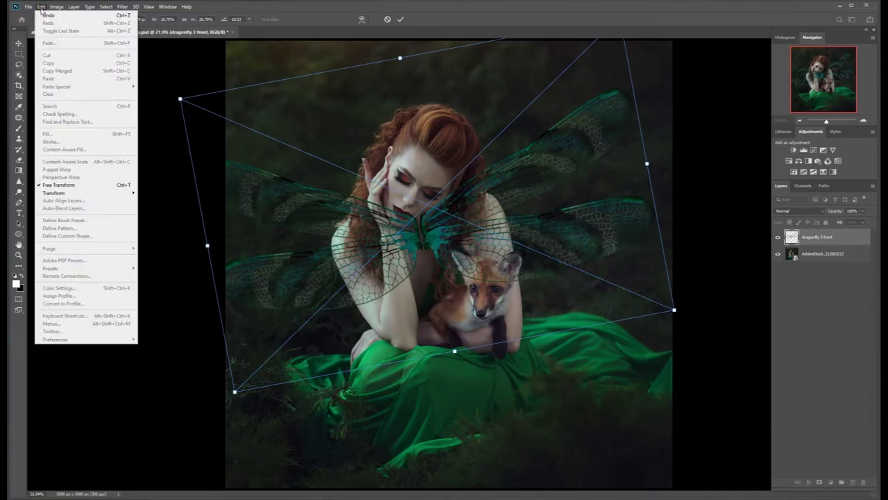
pyautogui.moveTo(79, 193)
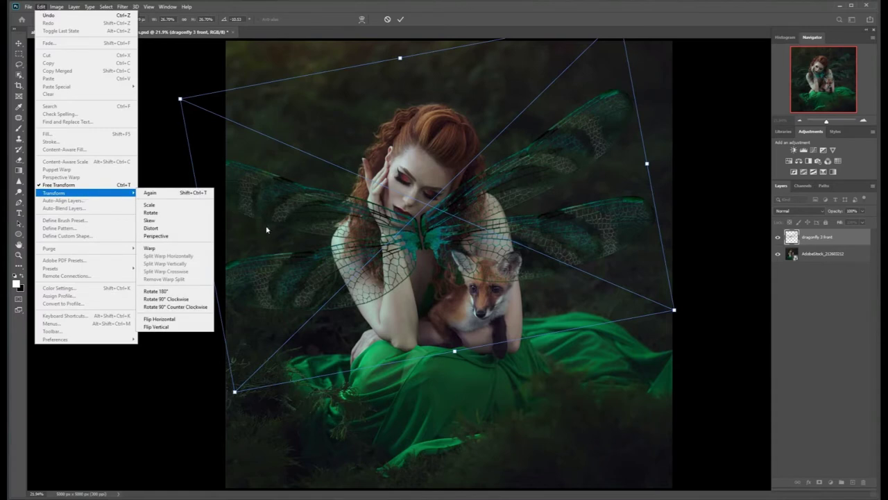
pyautogui.click(192, 236)
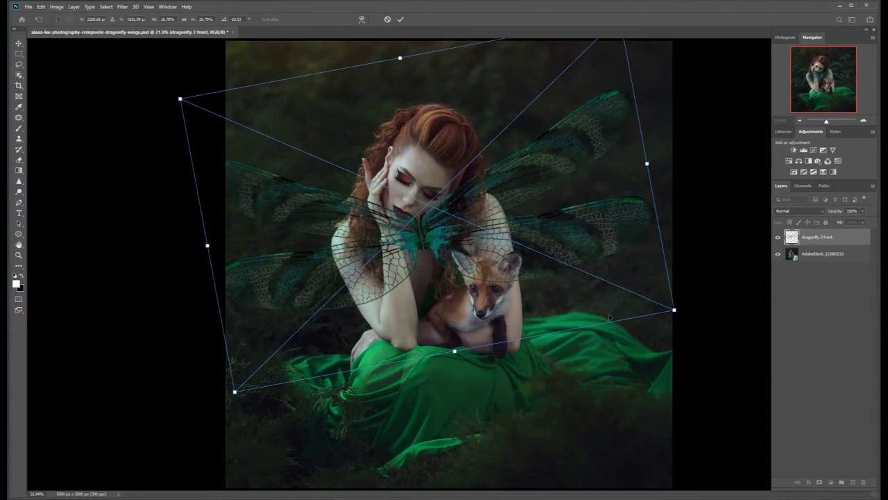
pyautogui.moveTo(674, 310); pyautogui.dragTo(621, 293)
pyautogui.moveTo(452, 266); pyautogui.dragTo(445, 247)
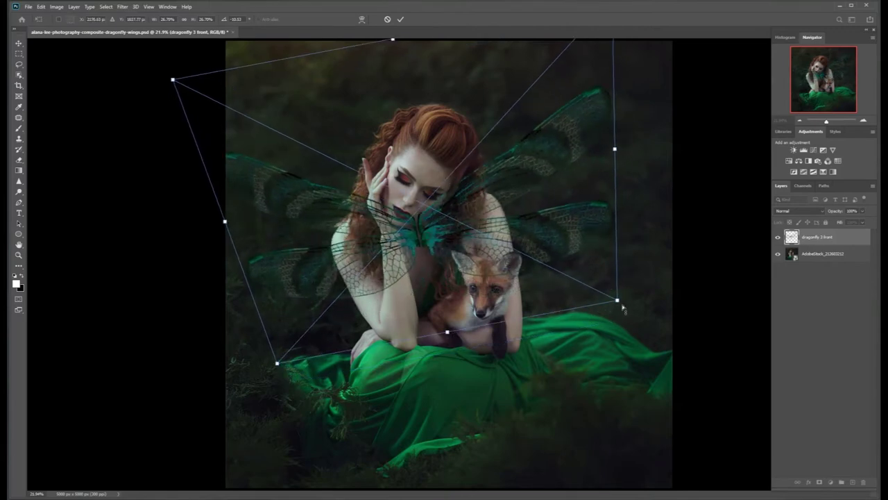
pyautogui.moveTo(482, 259); pyautogui.dragTo(480, 257)
pyautogui.moveTo(536, 248); pyautogui.dragTo(542, 247)
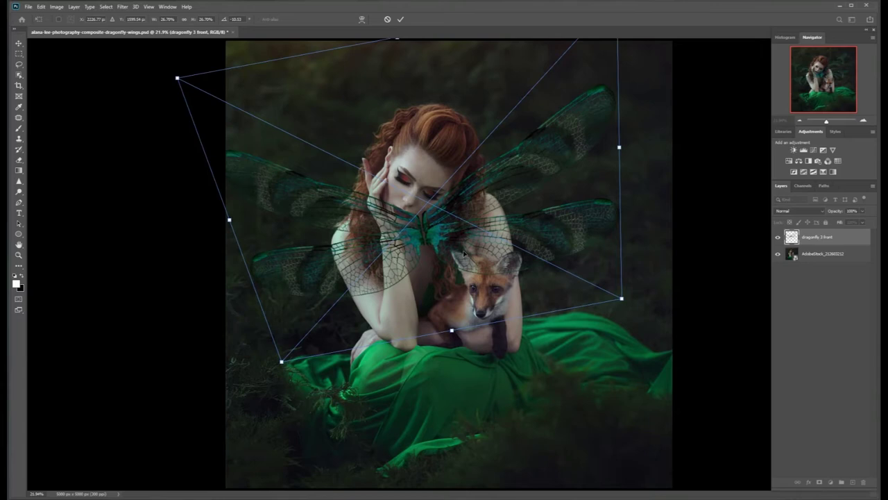
pyautogui.press('Return')
pyautogui.press('b')
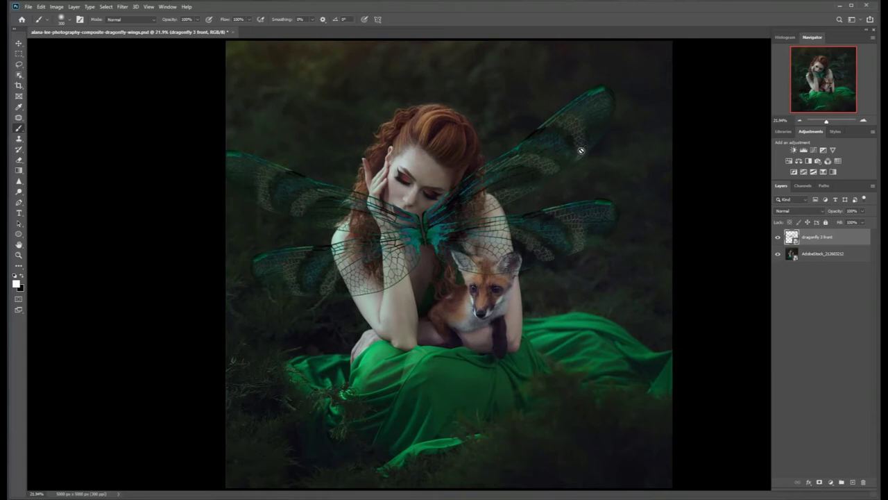
# Step: Skew the wings at the upper-left and lower-right corners, move them up slightly over her shoulders and commit the transform
pyautogui.hotkey('ctrl', 't')
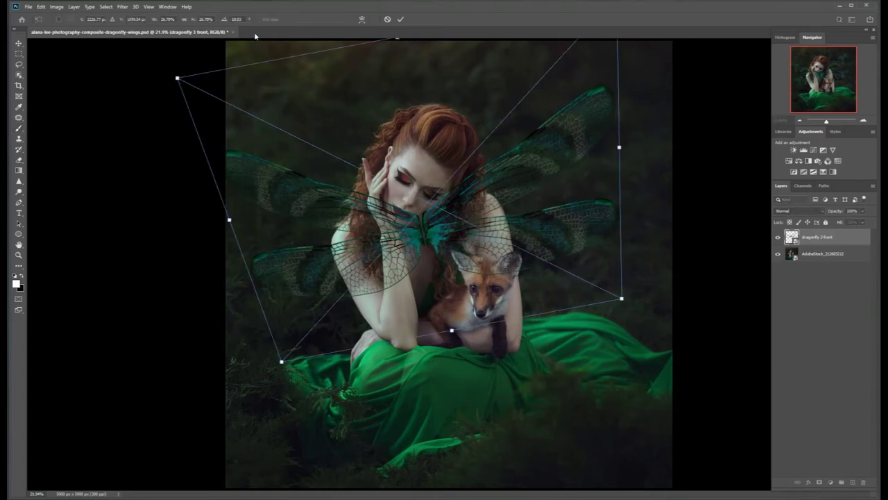
pyautogui.click(42, 7)
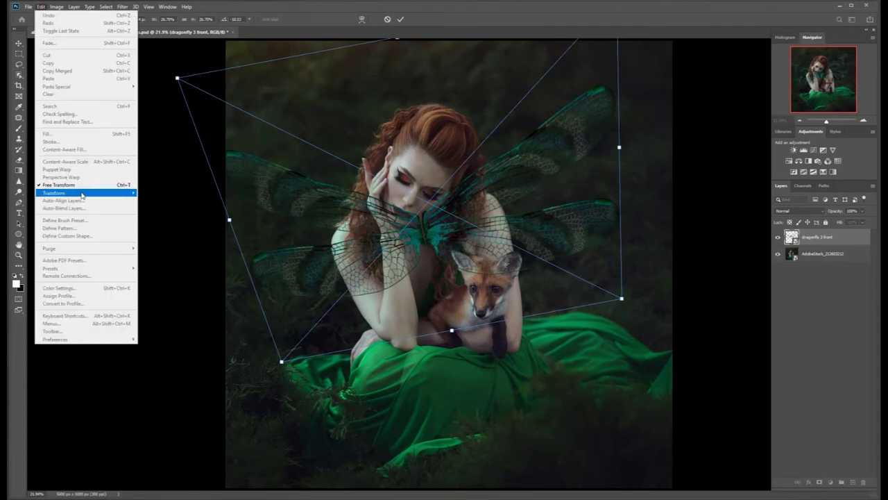
pyautogui.moveTo(81, 193)
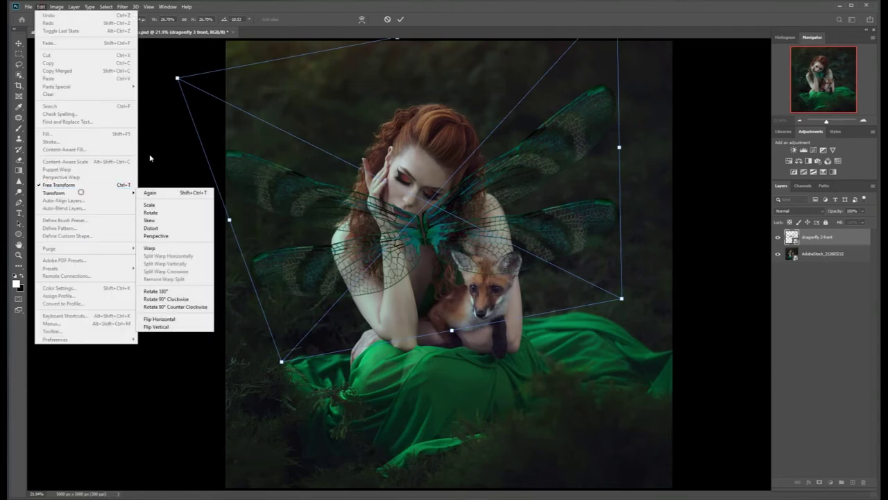
pyautogui.click(164, 221)
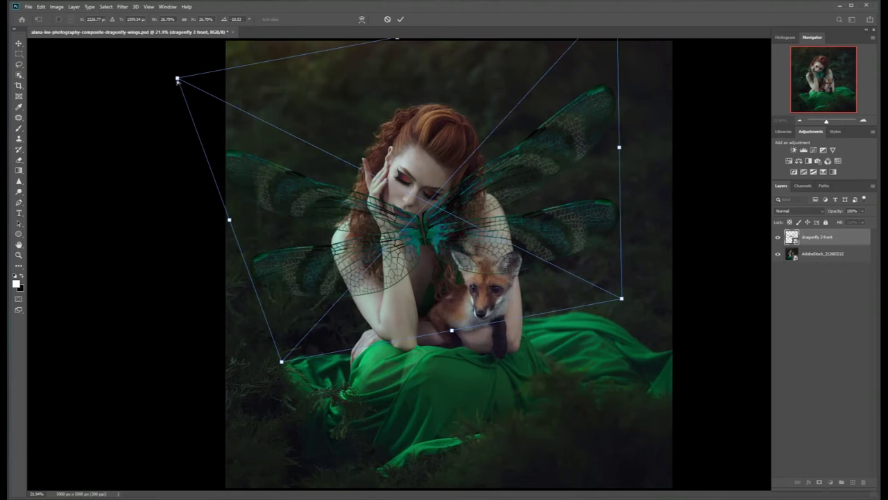
pyautogui.moveTo(177, 80); pyautogui.dragTo(144, 72)
pyautogui.moveTo(623, 300); pyautogui.dragTo(595, 313)
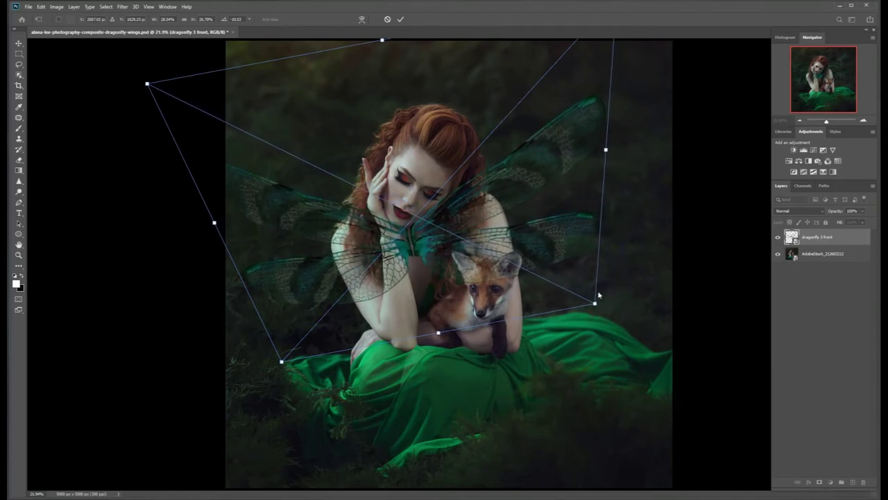
pyautogui.moveTo(449, 212); pyautogui.dragTo(453, 202)
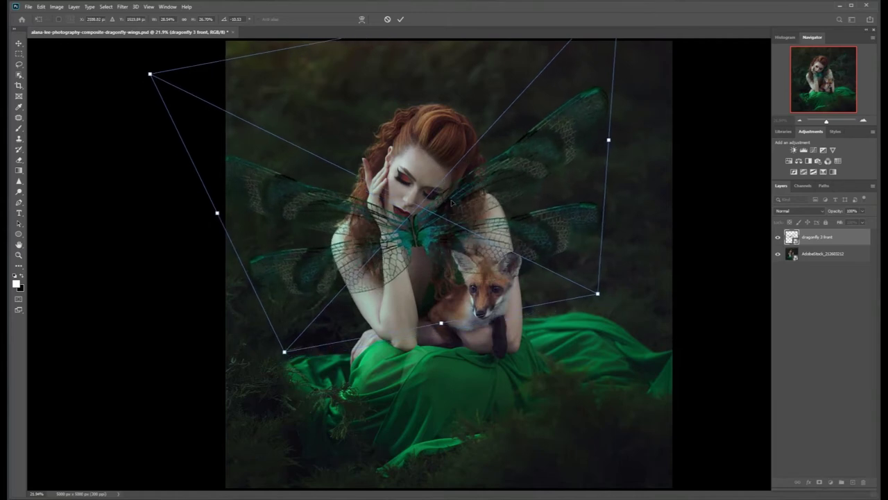
pyautogui.press('Return')
pyautogui.press('b')
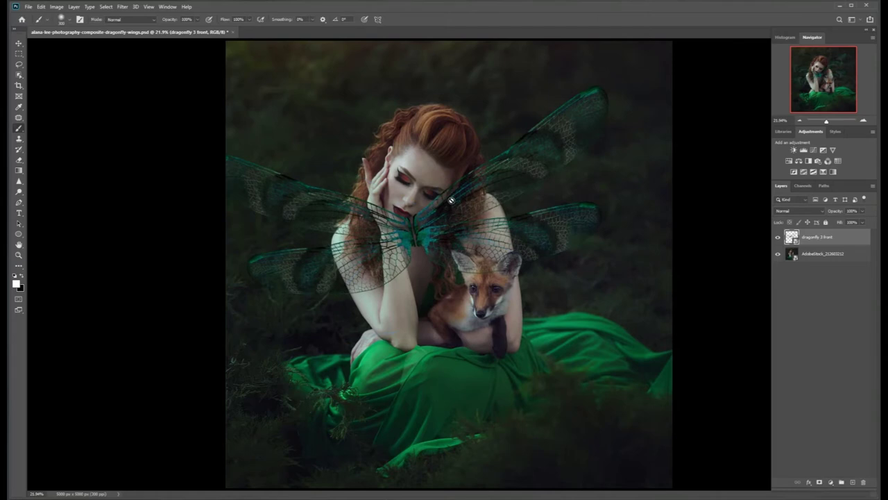
# Step: Enlarge the wings with Free Transform, recentre them behind her shoulders and commit
pyautogui.hotkey('ctrl', 't')
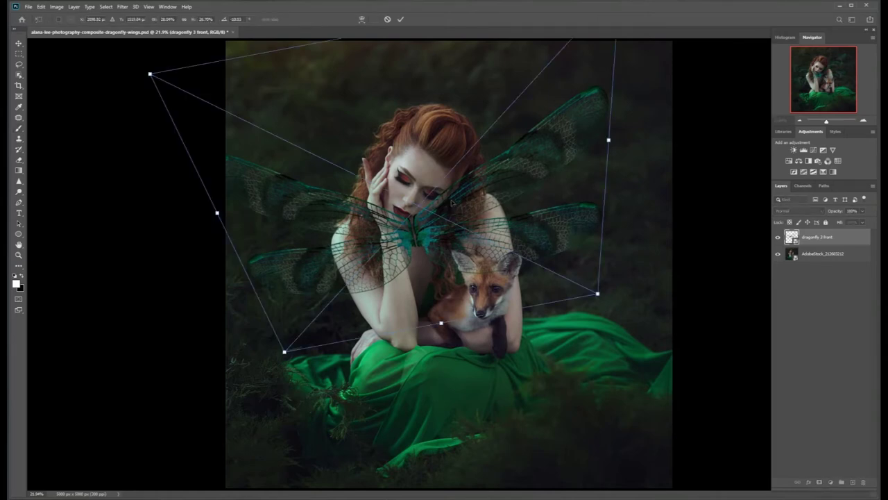
pyautogui.moveTo(598, 295); pyautogui.dragTo(670, 334)
pyautogui.moveTo(492, 280); pyautogui.dragTo(459, 258)
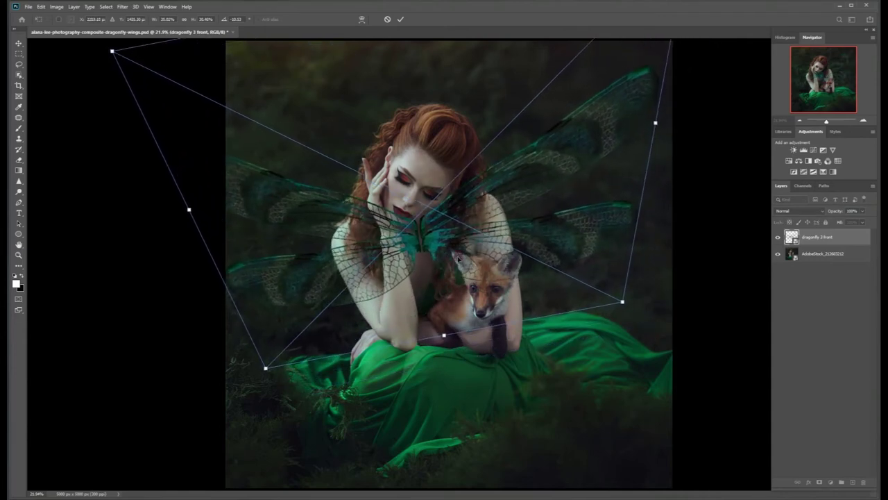
pyautogui.press('Return')
pyautogui.press('b')
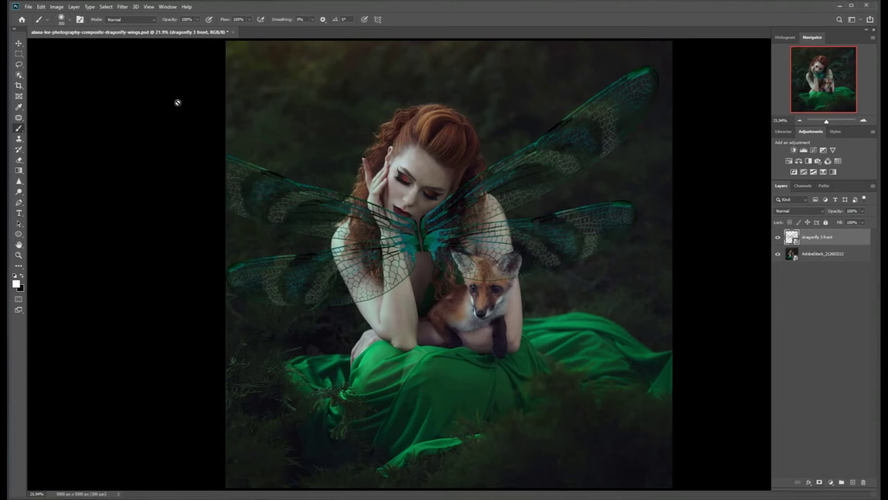
# Step: Add a reveal-all mask to the wings layer and paint black over the areas covering the woman's face, hair, torso and the fox
pyautogui.click(73, 7)
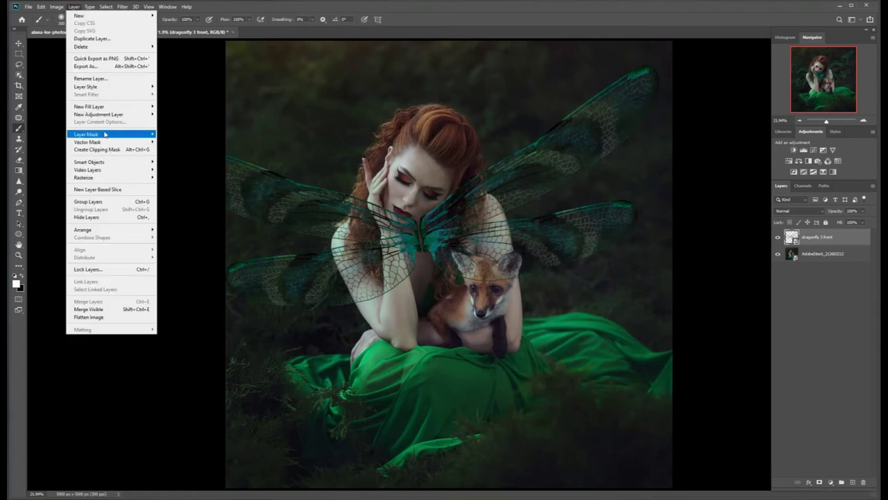
pyautogui.moveTo(105, 134)
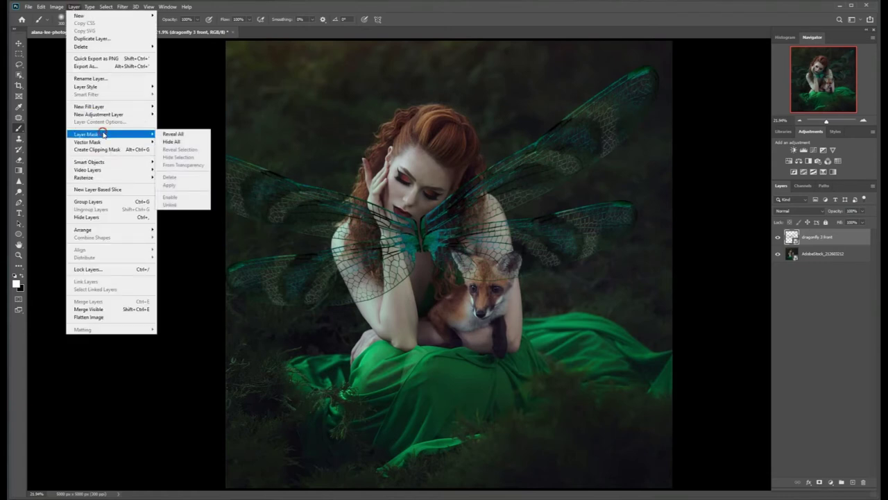
pyautogui.click(174, 134)
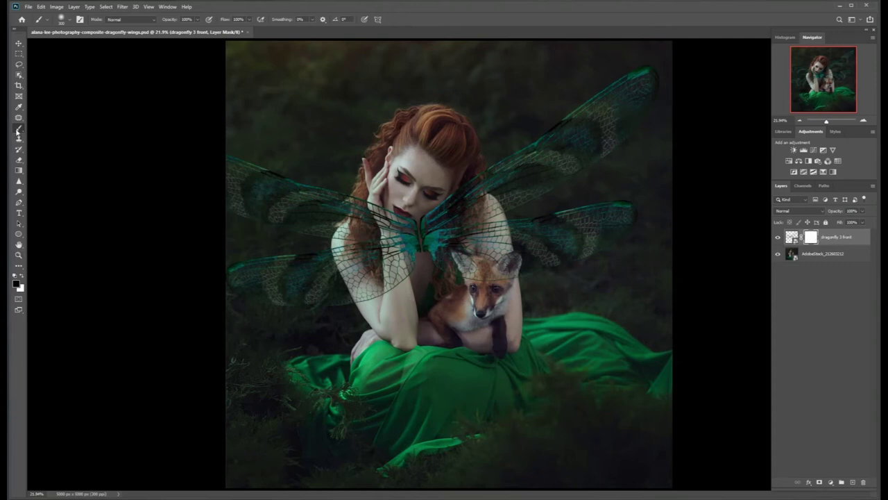
pyautogui.click(238, 20)
pyautogui.moveTo(408, 206)
pyautogui.mouseDown()
pyautogui.moveTo(406, 248)
pyautogui.moveTo(385, 199)
pyautogui.moveTo(362, 205)
pyautogui.moveTo(358, 276)
pyautogui.moveTo(354, 267)
pyautogui.moveTo(391, 296)
pyautogui.moveTo(410, 224)
pyautogui.moveTo(416, 275)
pyautogui.moveTo(405, 271)
pyautogui.moveTo(426, 251)
pyautogui.moveTo(455, 263)
pyautogui.moveTo(457, 178)
pyautogui.moveTo(466, 191)
pyautogui.moveTo(470, 182)
pyautogui.moveTo(481, 230)
pyautogui.moveTo(481, 214)
pyautogui.moveTo(500, 244)
pyautogui.moveTo(503, 286)
pyautogui.moveTo(499, 271)
pyautogui.moveTo(475, 270)
pyautogui.moveTo(466, 227)
pyautogui.moveTo(443, 299)
pyautogui.moveTo(433, 282)
pyautogui.moveTo(441, 218)
pyautogui.mouseUp()
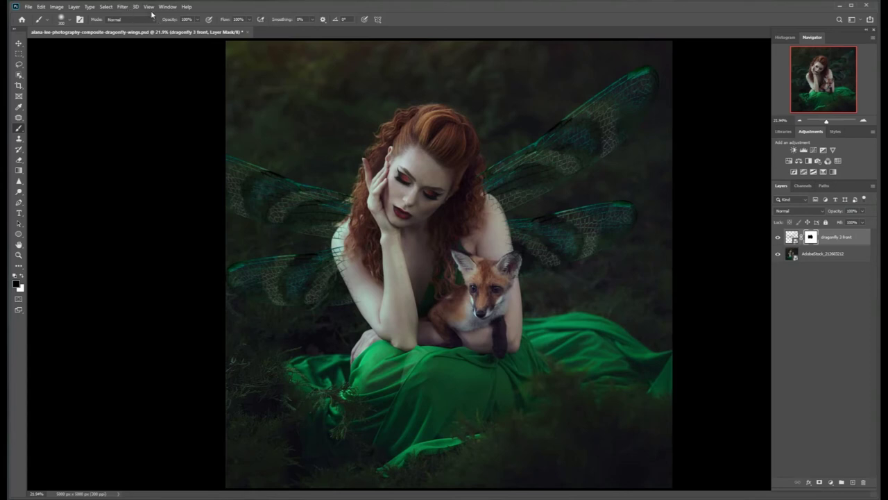
# Step: Mask out the remaining wing pattern along her hair, shoulder and upper arm using a smaller black brush
pyautogui.click(149, 6)
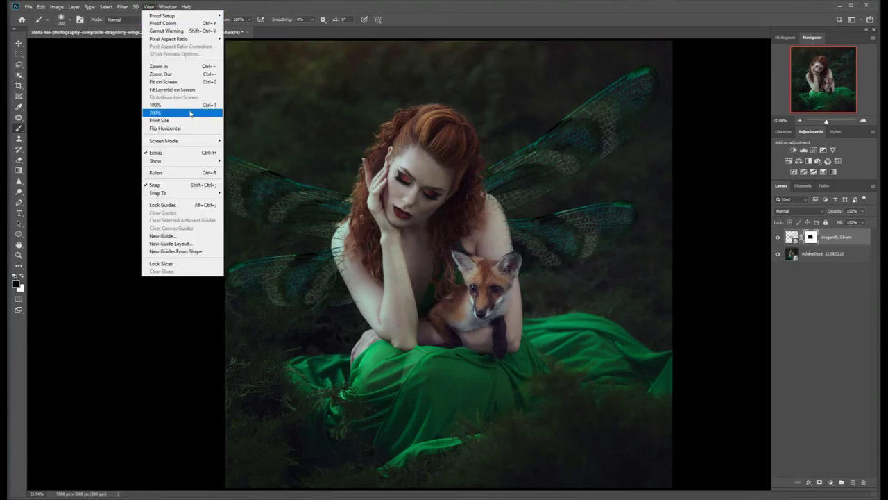
pyautogui.click(192, 81)
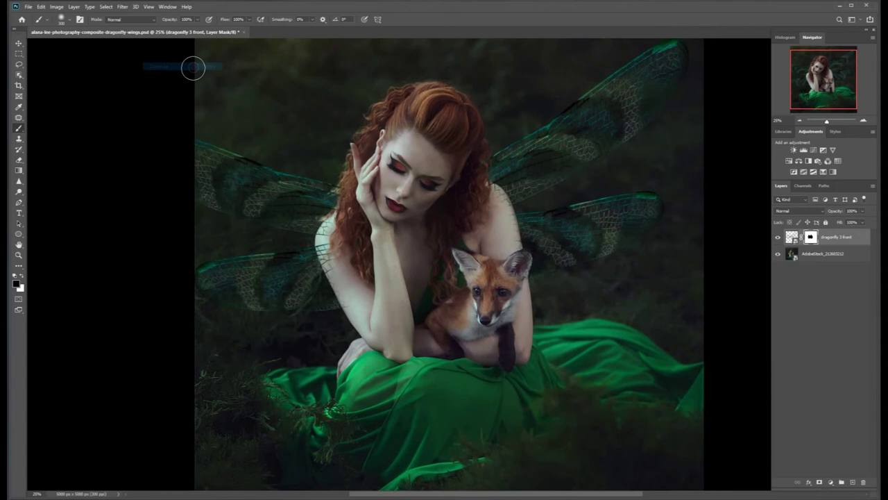
pyautogui.click(149, 7)
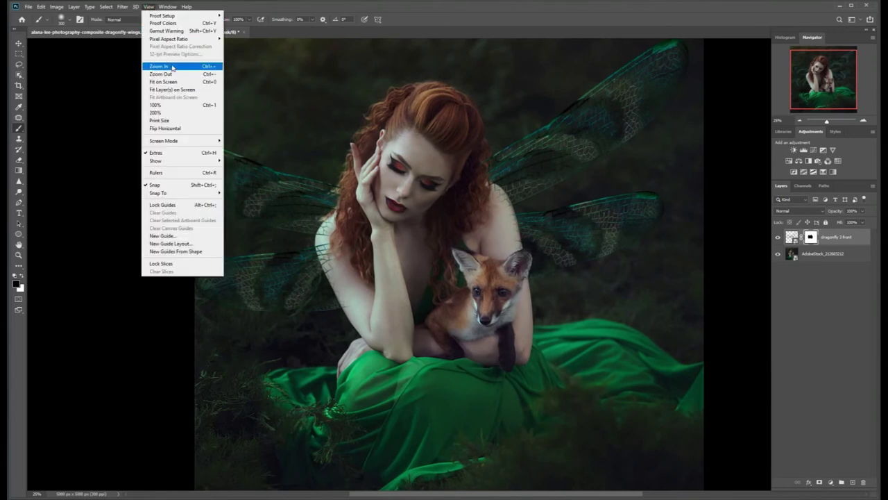
pyautogui.click(169, 66)
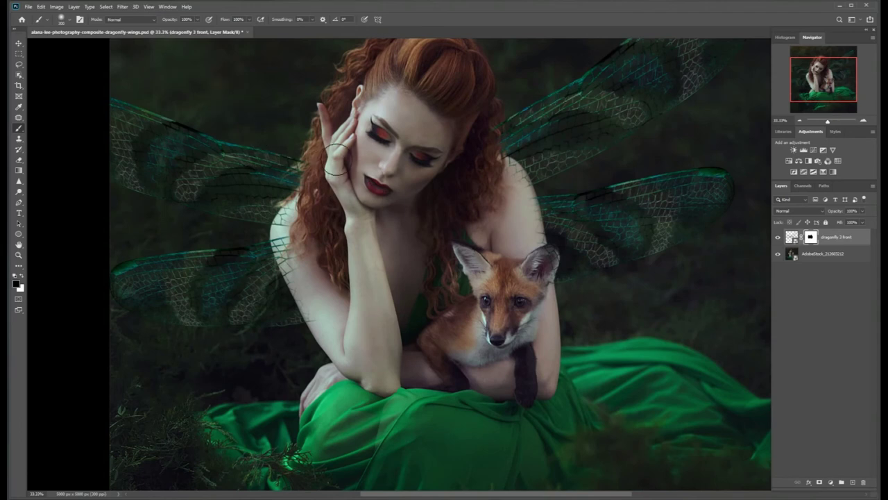
pyautogui.press('[')
pyautogui.moveTo(312, 207); pyautogui.dragTo(303, 206)
pyautogui.moveTo(284, 242)
pyautogui.mouseDown()
pyautogui.moveTo(272, 245)
pyautogui.moveTo(312, 322)
pyautogui.mouseUp()
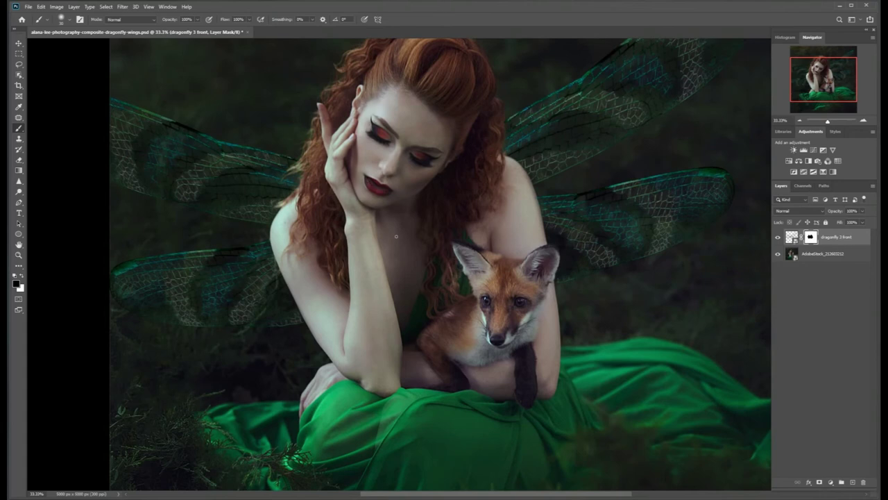
pyautogui.scroll(-2, 396, 226)
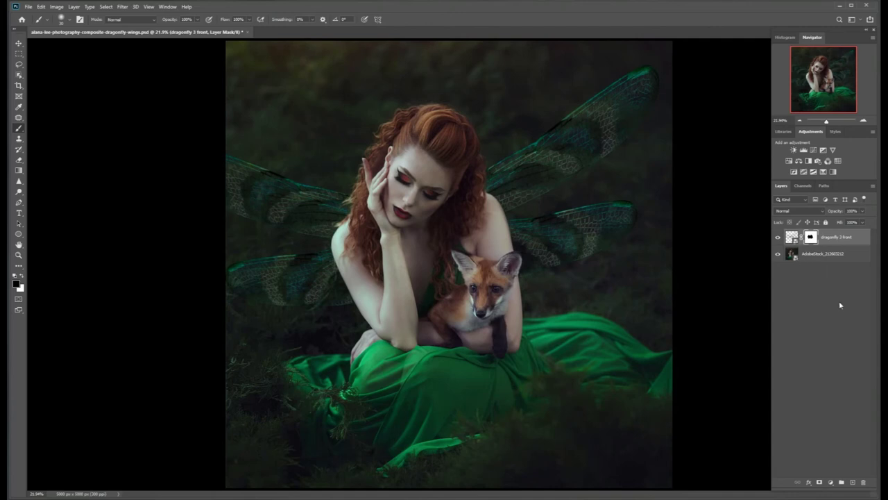
# Step: Add a Hue/Saturation adjustment layer above the wings and clip it to the dragonfly layer
pyautogui.click(789, 160)
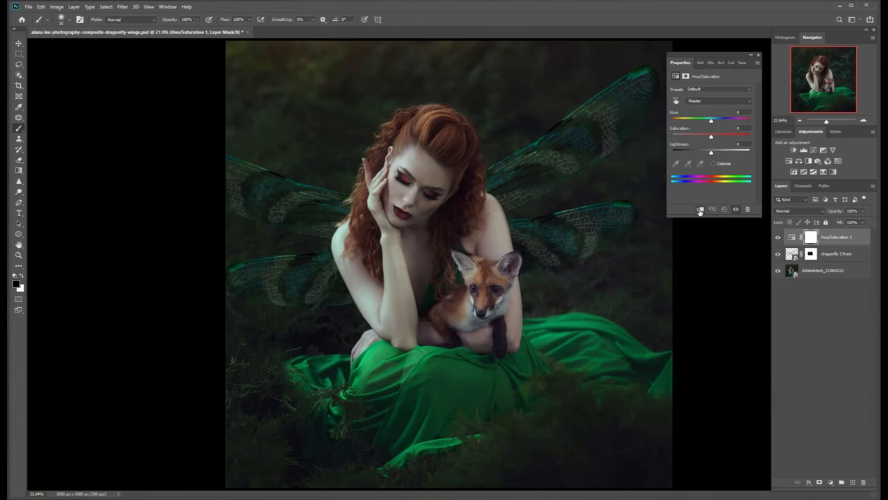
pyautogui.rightClick(835, 241)
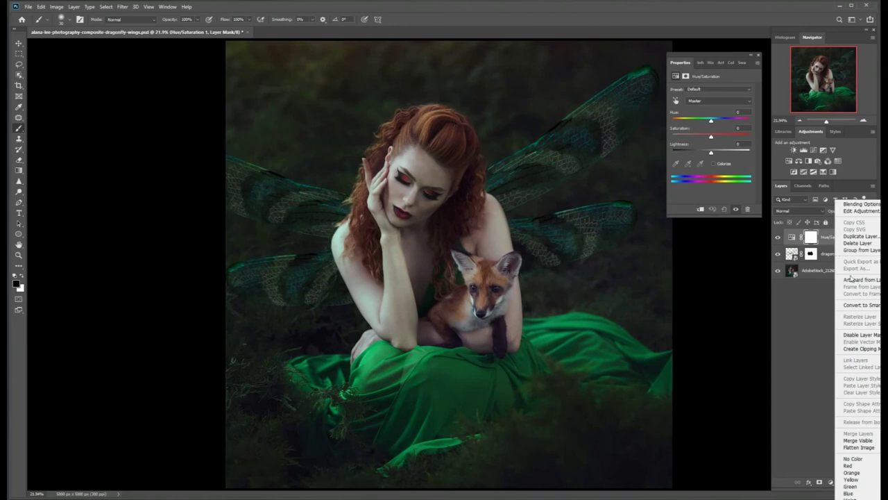
pyautogui.click(861, 349)
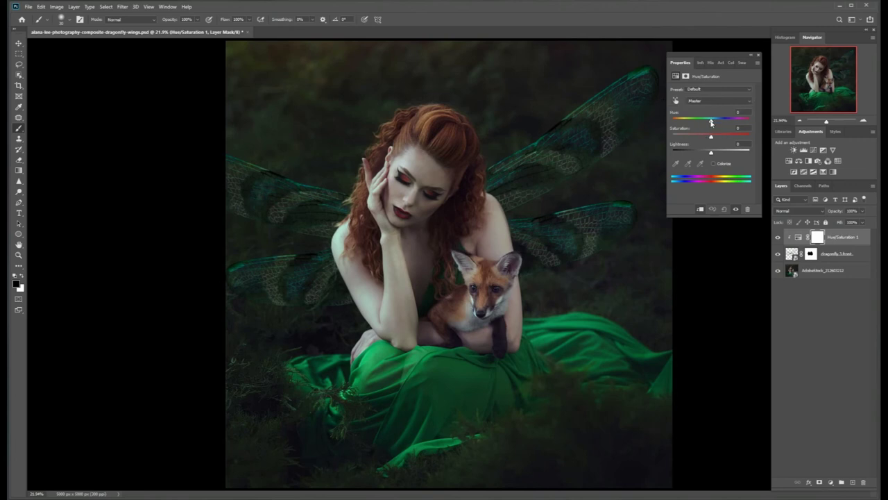
# Step: Adjust the wings' master hue slightly in the Hue/Saturation adjustment and shift the Greens range's hue toward yellow
pyautogui.moveTo(711, 123)
pyautogui.mouseDown()
pyautogui.moveTo(679, 124)
pyautogui.moveTo(753, 124)
pyautogui.moveTo(712, 124)
pyautogui.mouseUp()
pyautogui.click(720, 103)
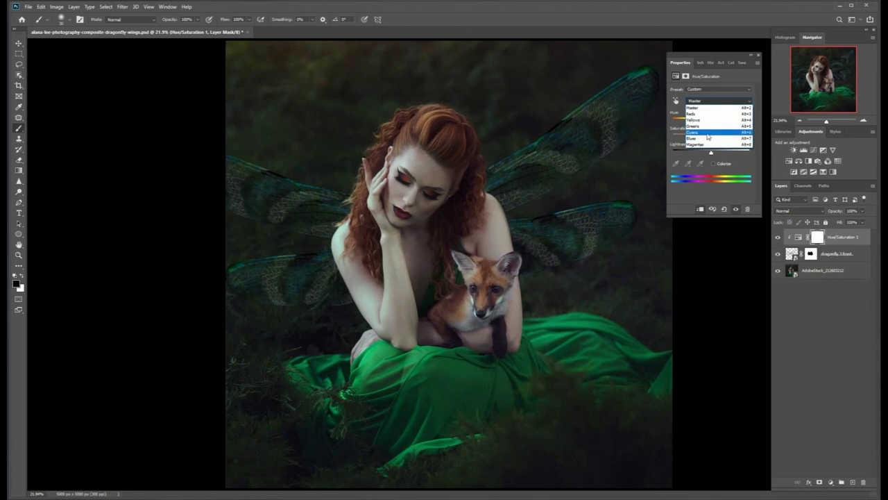
pyautogui.click(708, 125)
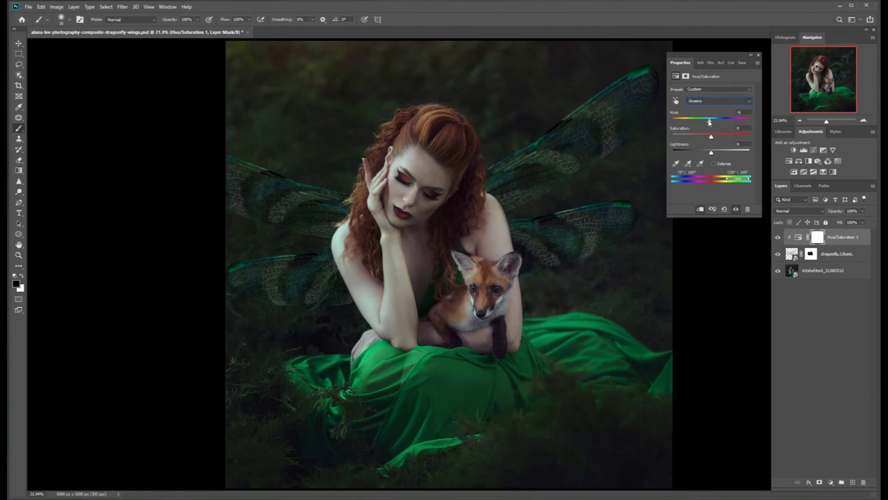
pyautogui.moveTo(709, 121); pyautogui.dragTo(695, 122)
# Step: Set the Hue/Saturation layer's opacity to 100% and close its adjustment properties
pyautogui.click(862, 211)
pyautogui.moveTo(861, 222)
pyautogui.mouseDown()
pyautogui.moveTo(794, 222)
pyautogui.moveTo(878, 222)
pyautogui.mouseUp()
pyautogui.click(758, 57)
# Step: Group the Hue/Saturation and dragonfly layers under the name "wings" and toggle the group's visibility to compare before and after
pyautogui.keyDown('shift'); pyautogui.click(856, 259); pyautogui.keyUp('shift')
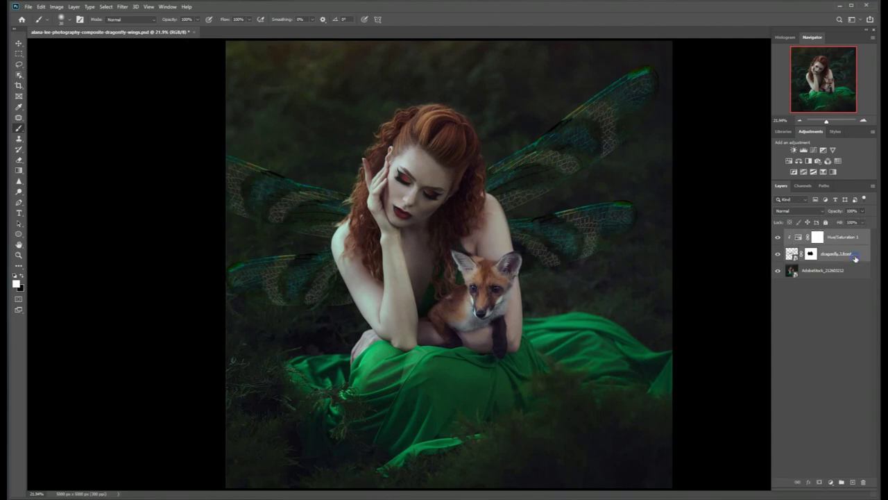
pyautogui.rightClick(855, 259)
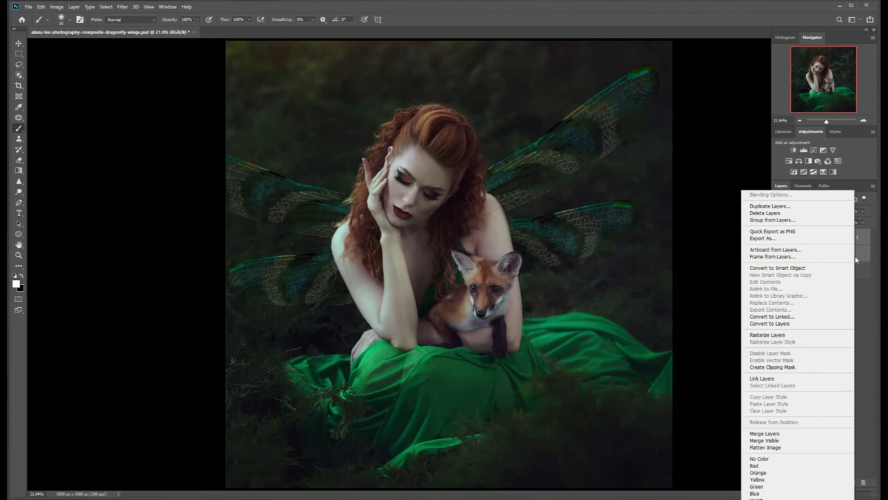
pyautogui.click(805, 220)
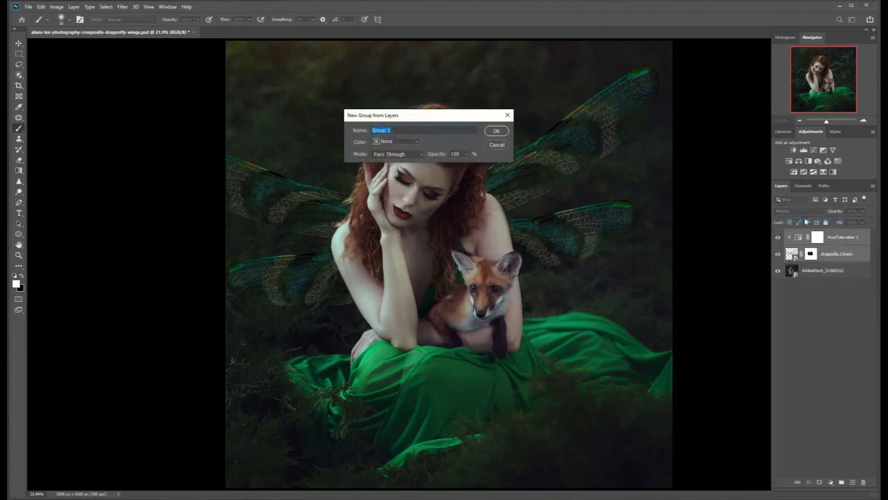
pyautogui.write('wings')
pyautogui.press('Return')
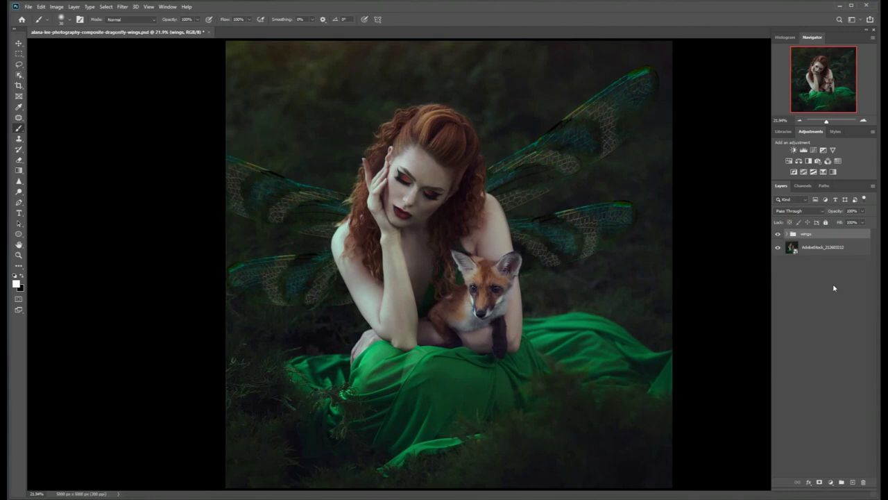
pyautogui.click(779, 236)
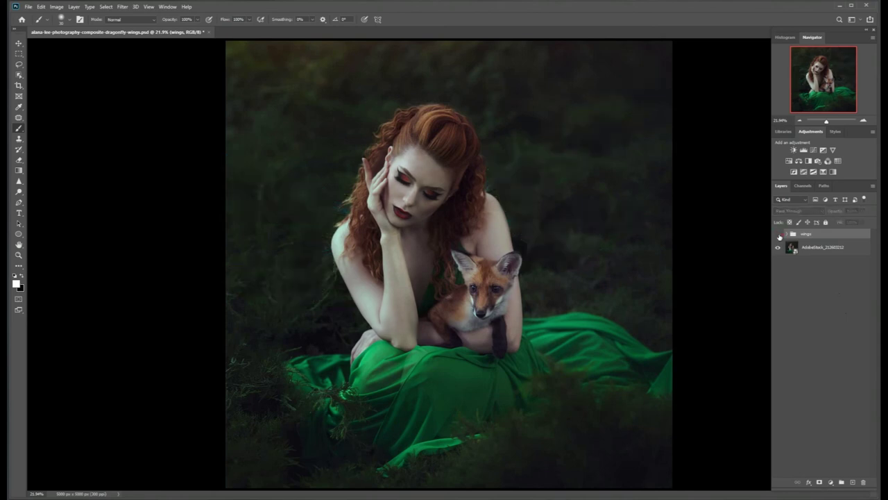
pyautogui.click(779, 235)
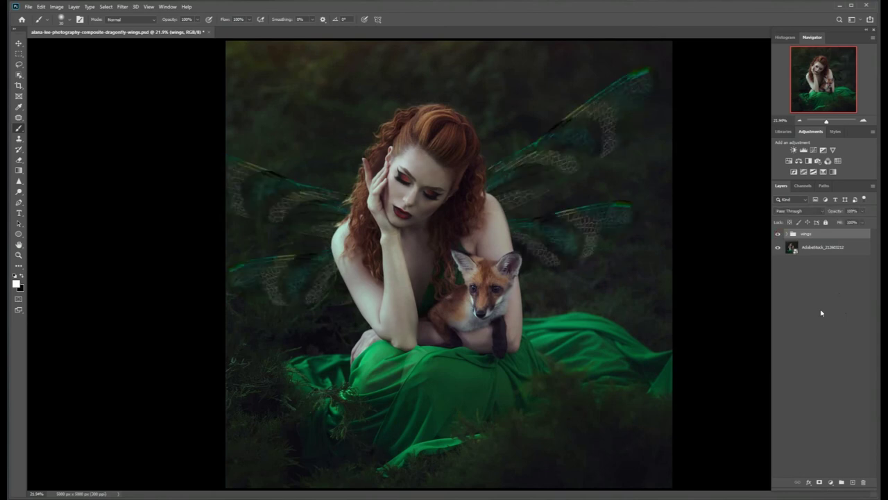